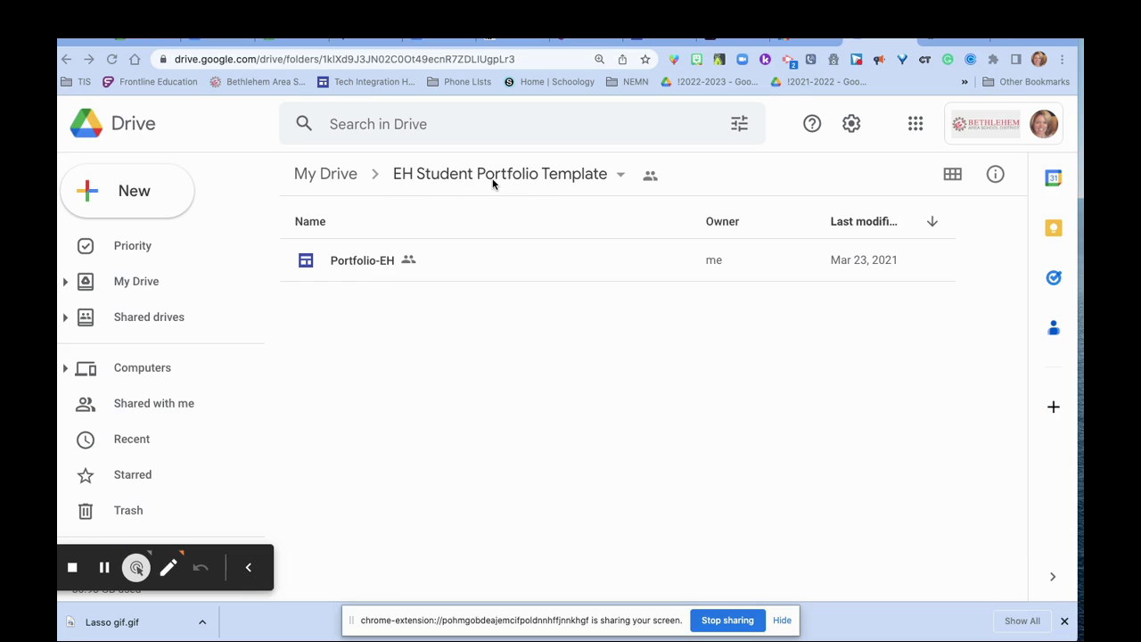
Copy the EH Student Portfolio Template folder's view-only link from its sharing window.
{"action": "left_click", "coordinate": [621, 178]}
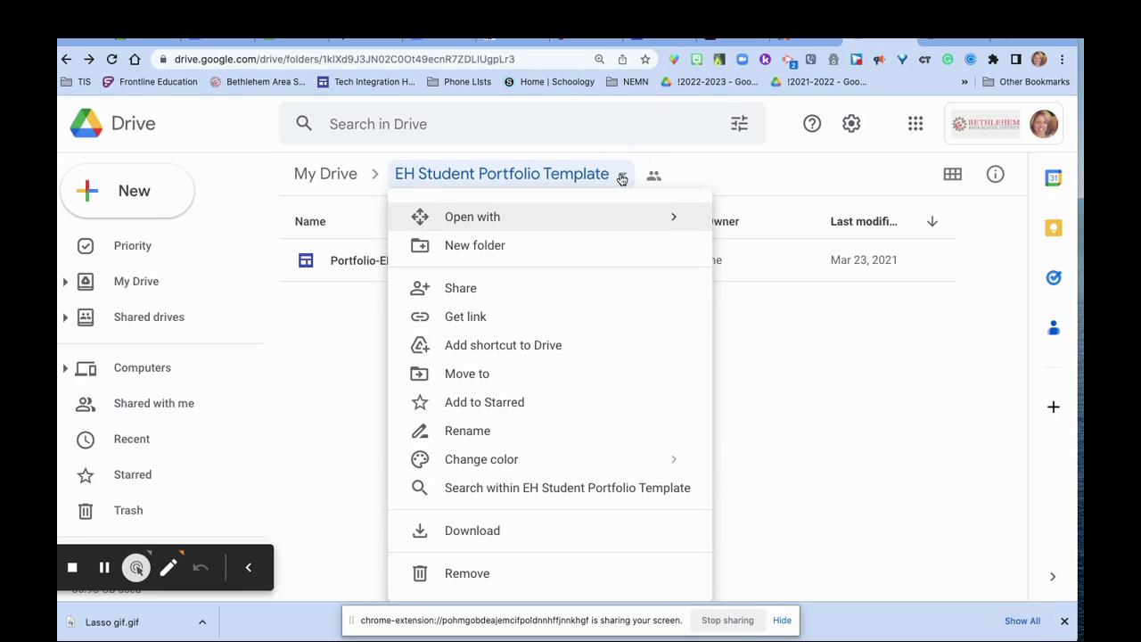
{"action": "left_click", "coordinate": [464, 319]}
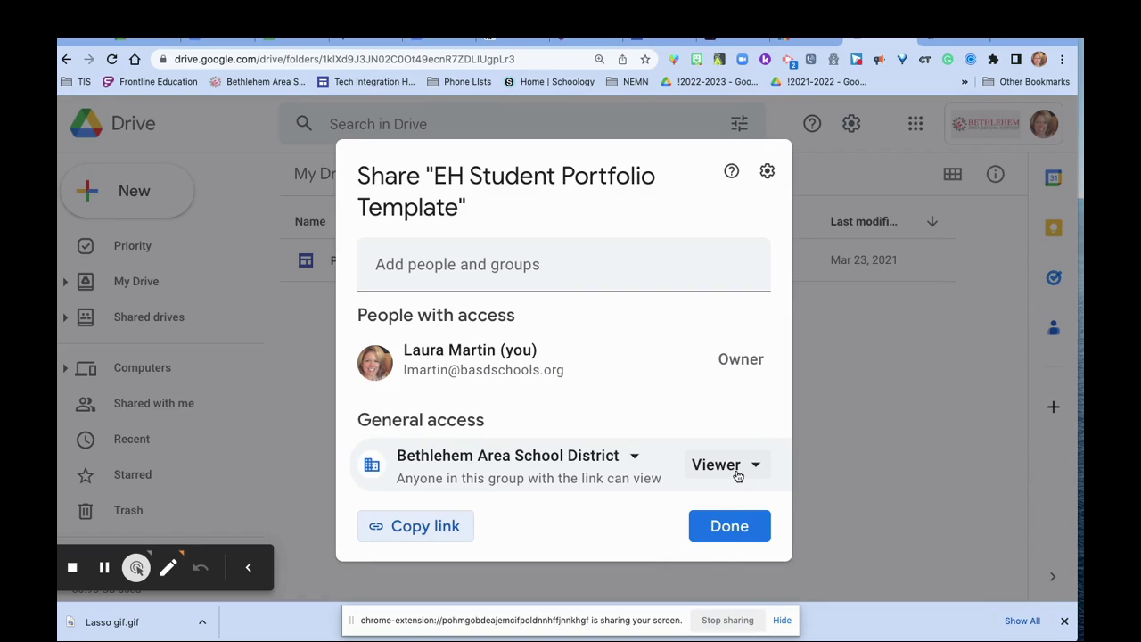
{"action": "left_click", "coordinate": [409, 532]}
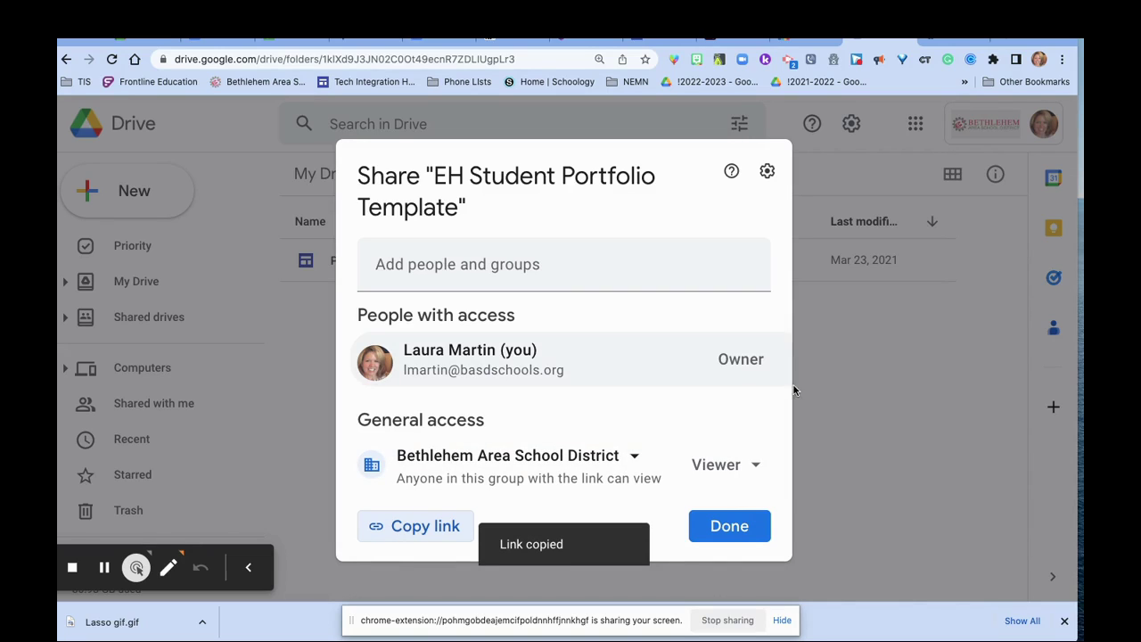
{"action": "left_click", "coordinate": [732, 526]}
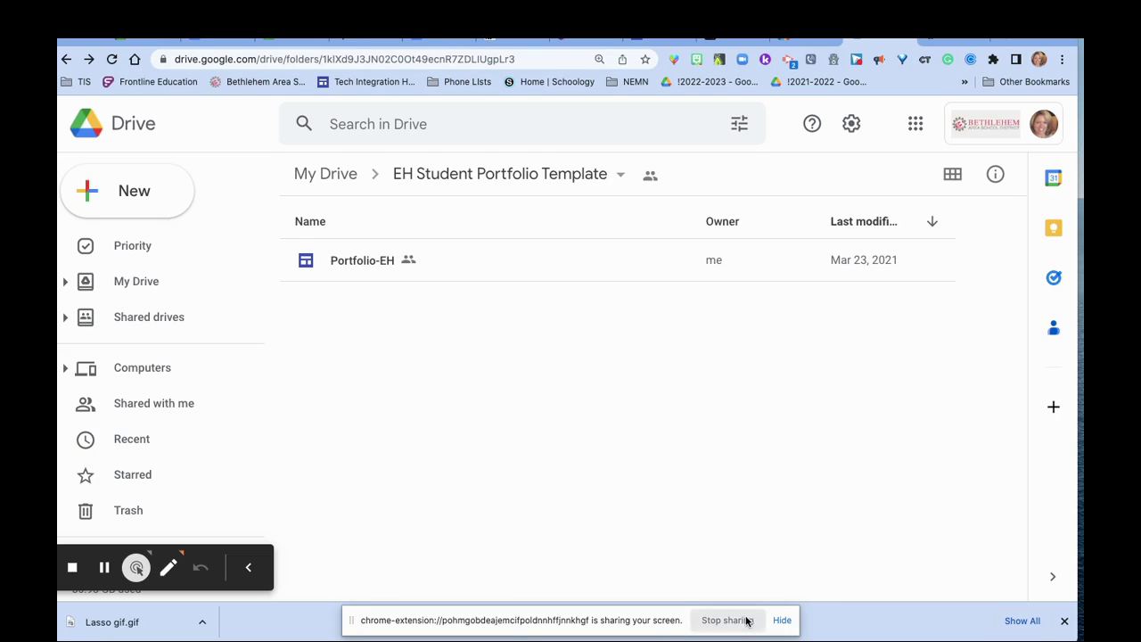
Open the copied folder link in a new Chrome tab to view the shared folder.
{"action": "left_click", "coordinate": [744, 619]}
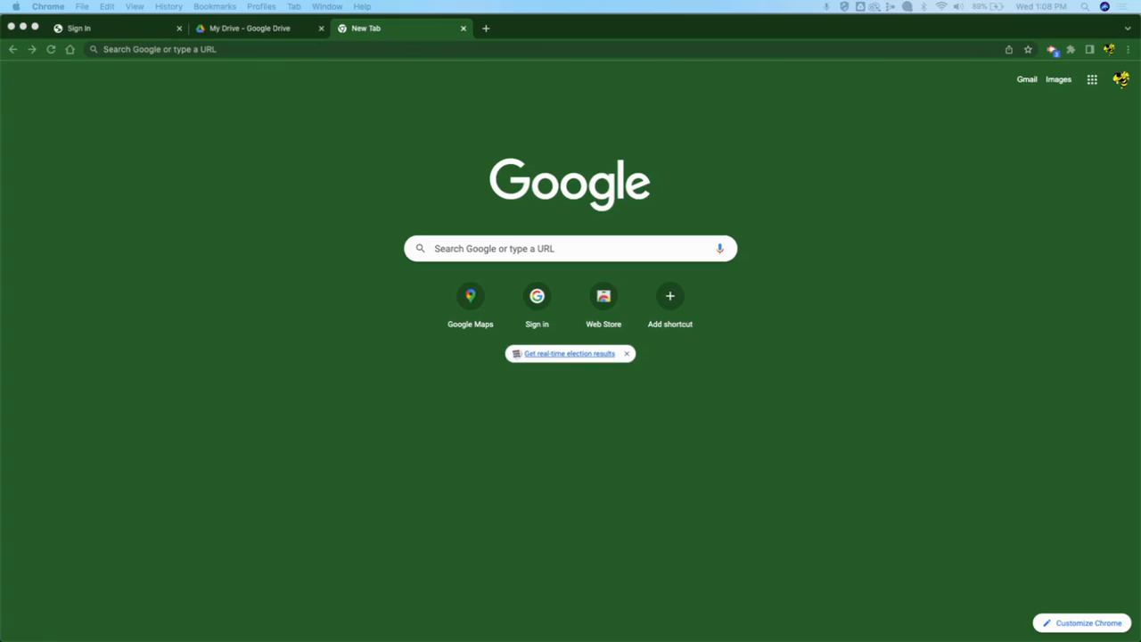
{"action": "left_click", "coordinate": [212, 48]}
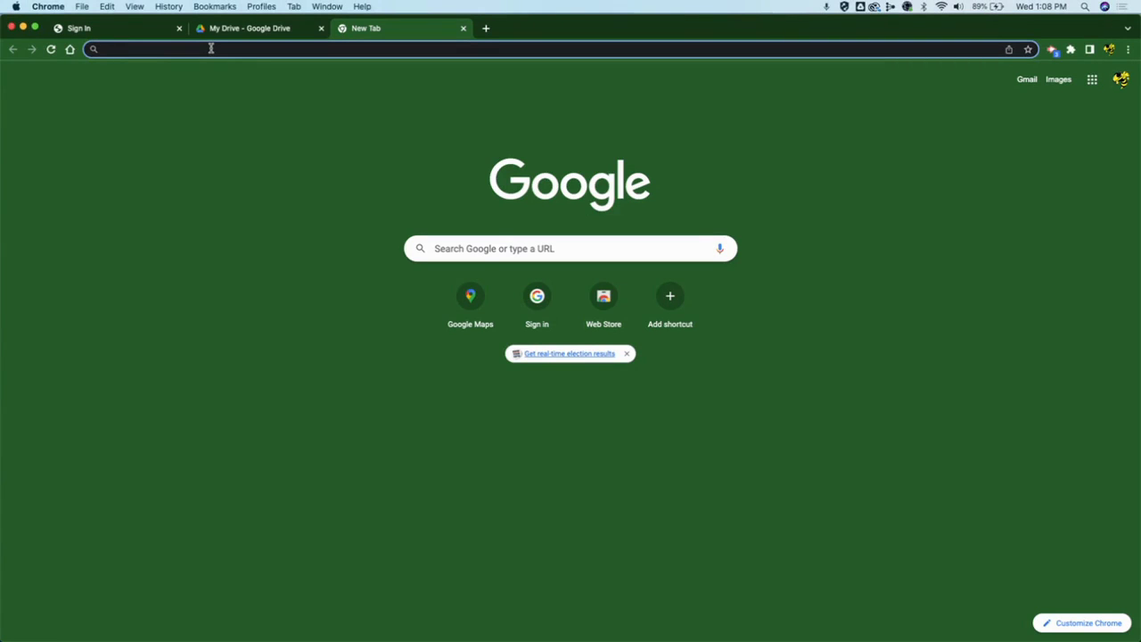
{"action": "key", "text": "super+v"}
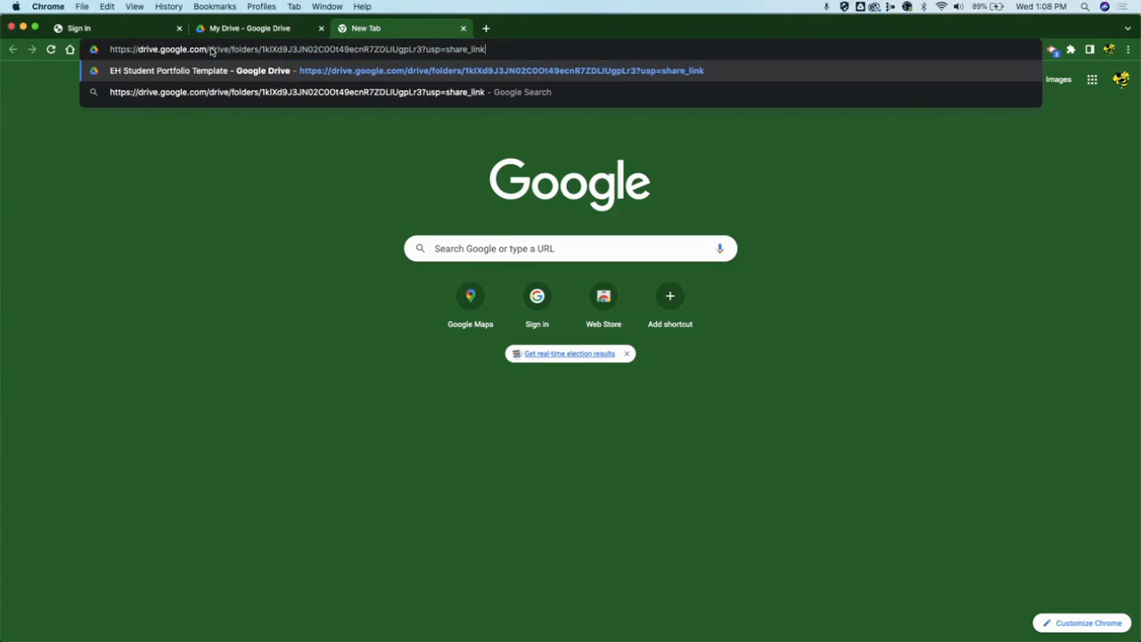
{"action": "key", "text": "Return"}
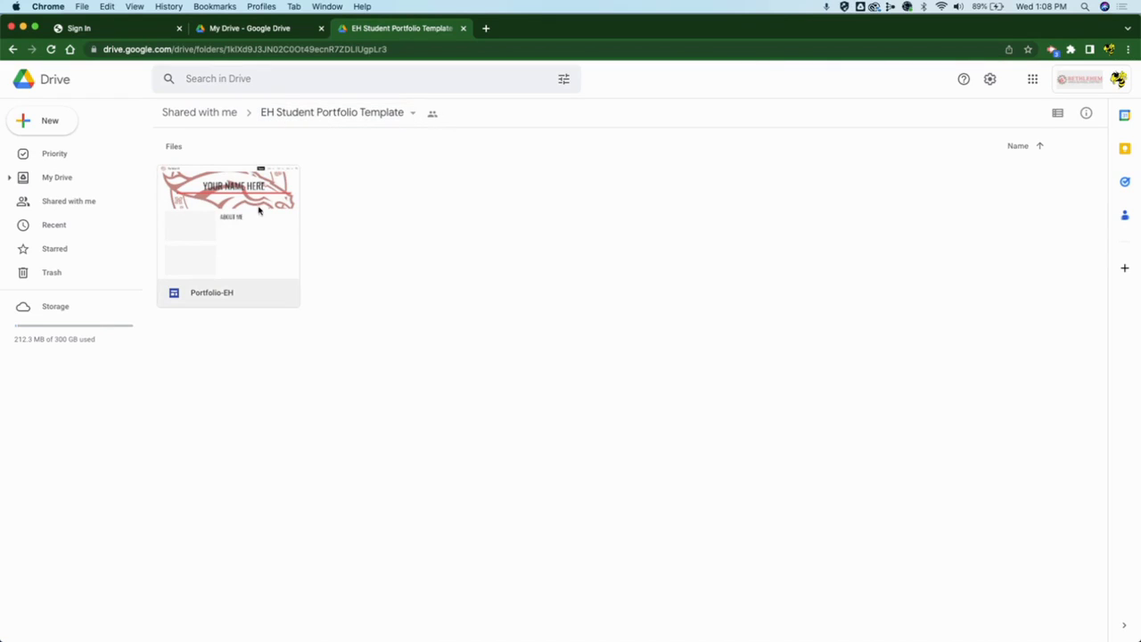
Glance at Portfolio-EH's actions menu without choosing, then open the site in its own tab.
{"action": "left_click", "coordinate": [260, 300]}
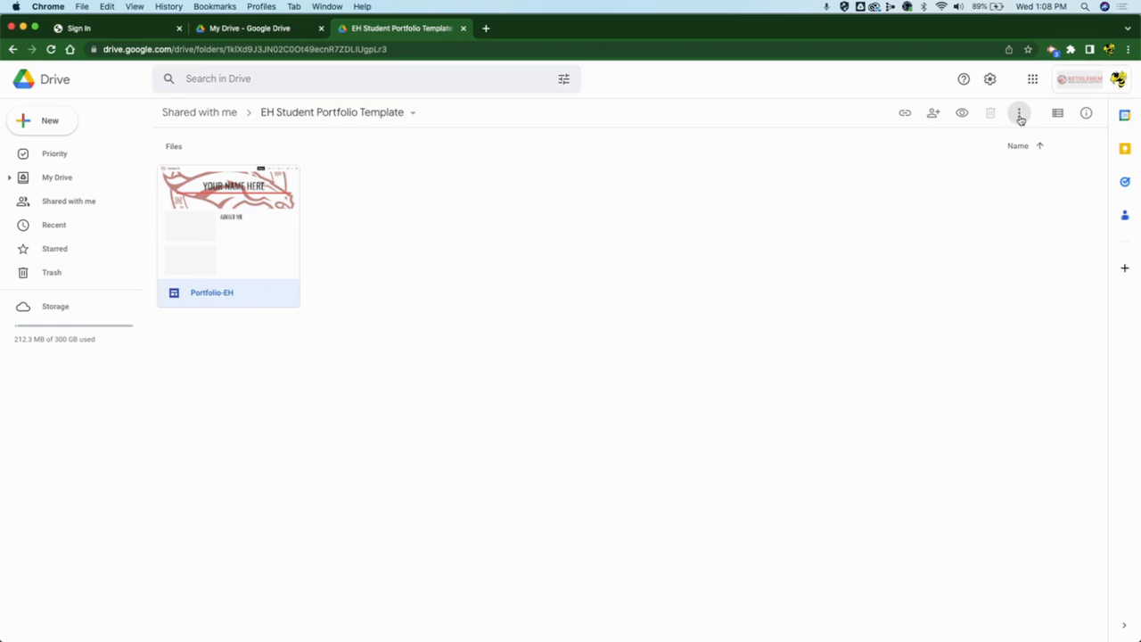
{"action": "left_click", "coordinate": [1020, 117]}
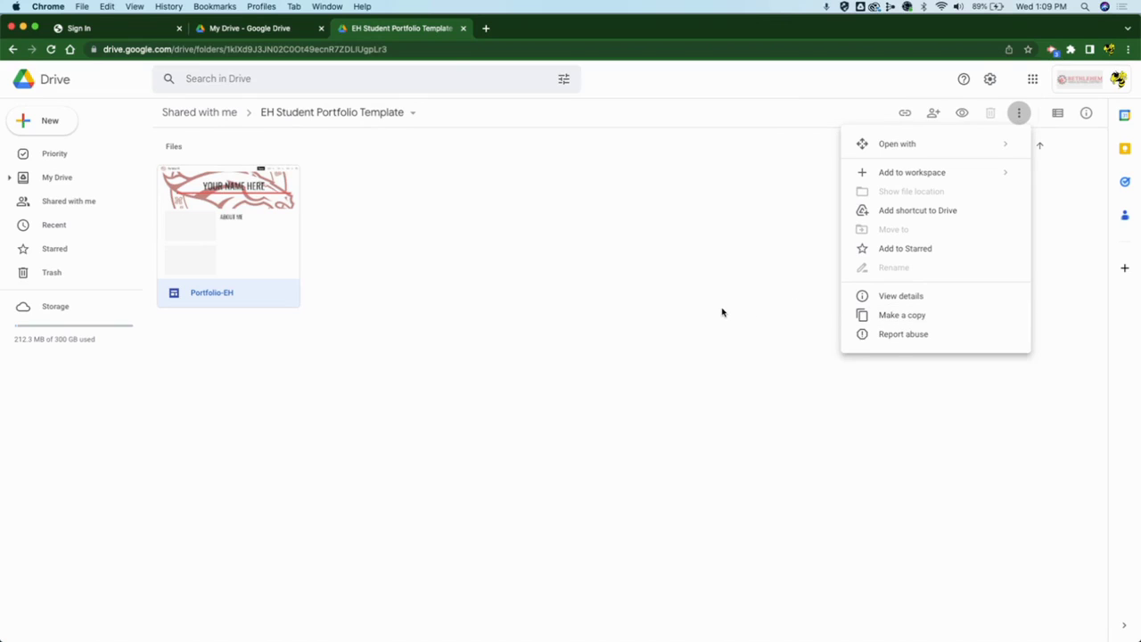
{"action": "left_click", "coordinate": [632, 318]}
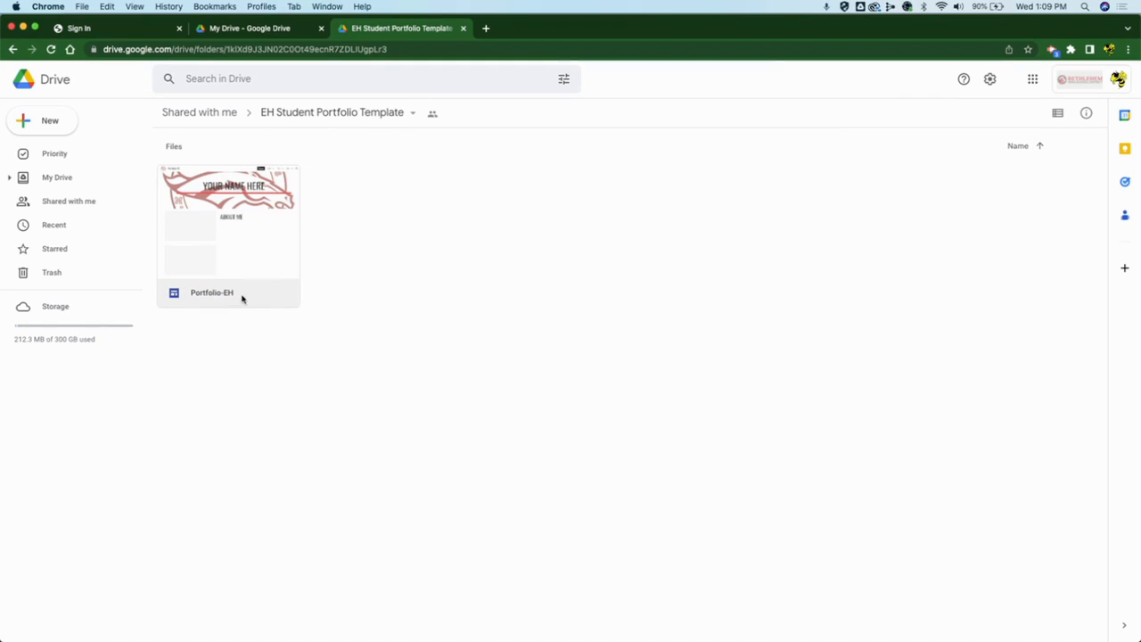
{"action": "double_click", "coordinate": [246, 260]}
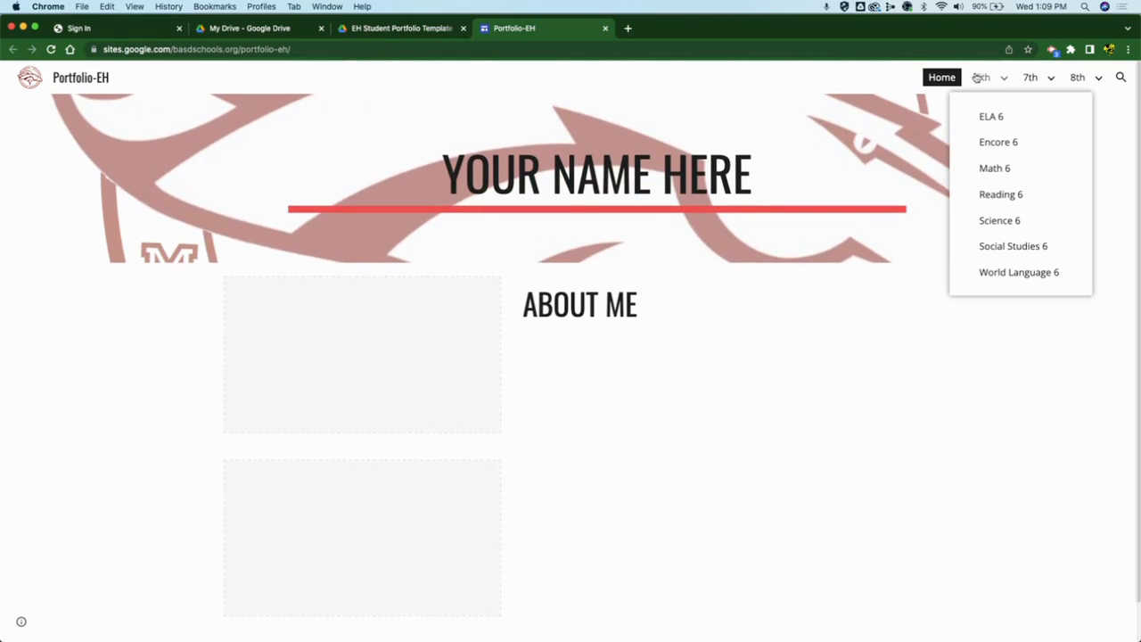
Check the 6th-grade subject pages, then close the Portfolio-EH site tab.
{"action": "left_click", "coordinate": [1000, 80]}
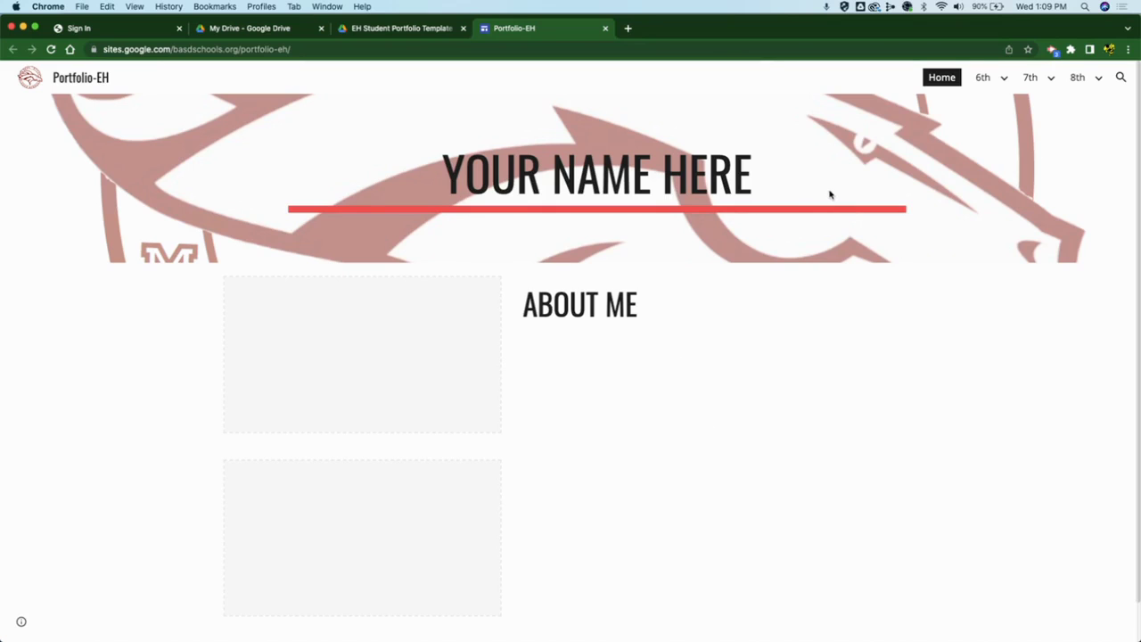
{"action": "left_click", "coordinate": [606, 30]}
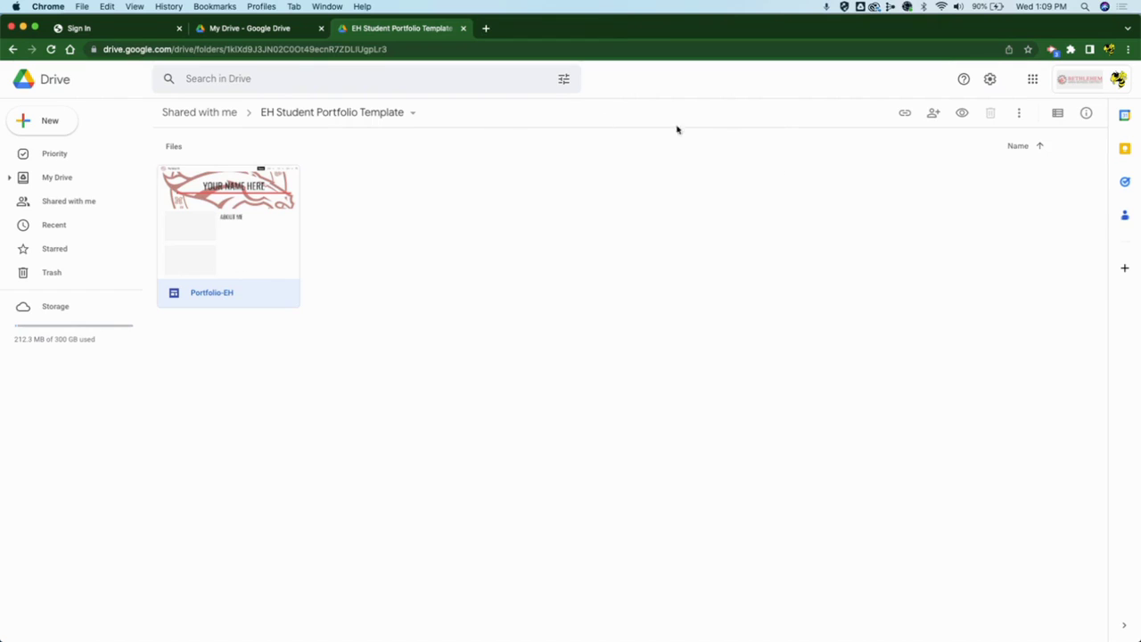
Make a copy of Portfolio-EH and open the new copy from My Drive.
{"action": "left_click", "coordinate": [1017, 118]}
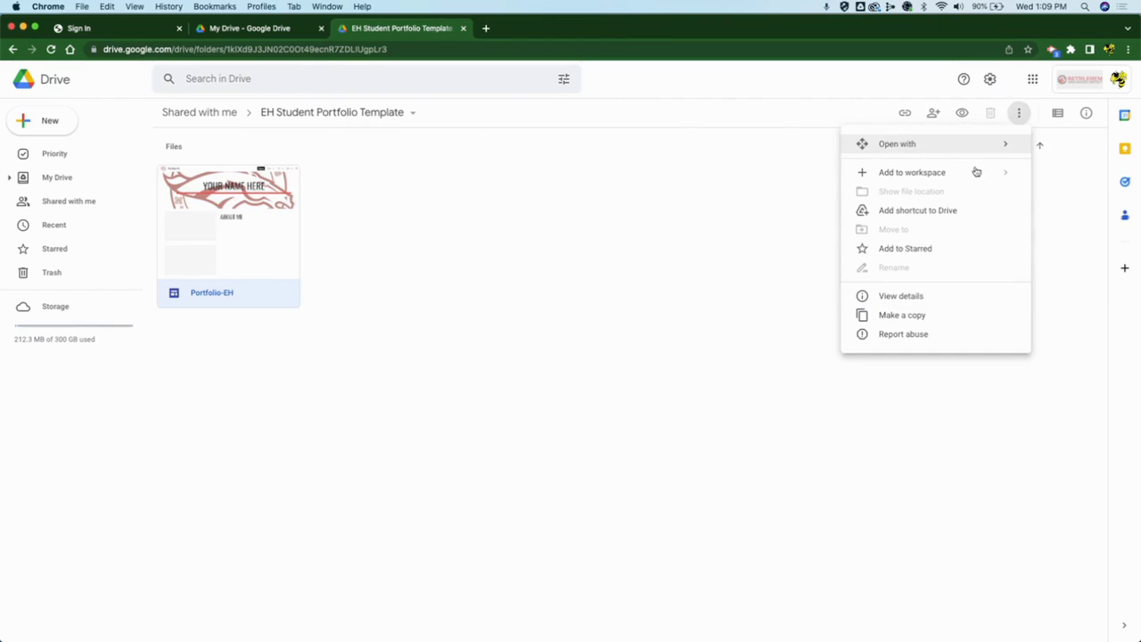
{"action": "left_click", "coordinate": [893, 315]}
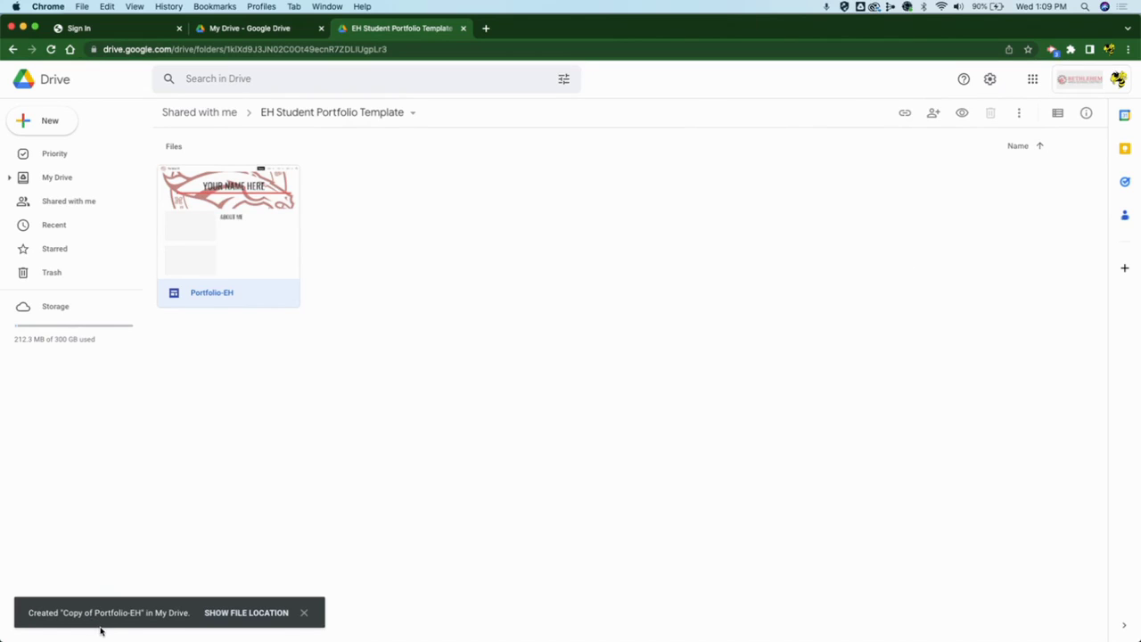
{"action": "left_click", "coordinate": [230, 613]}
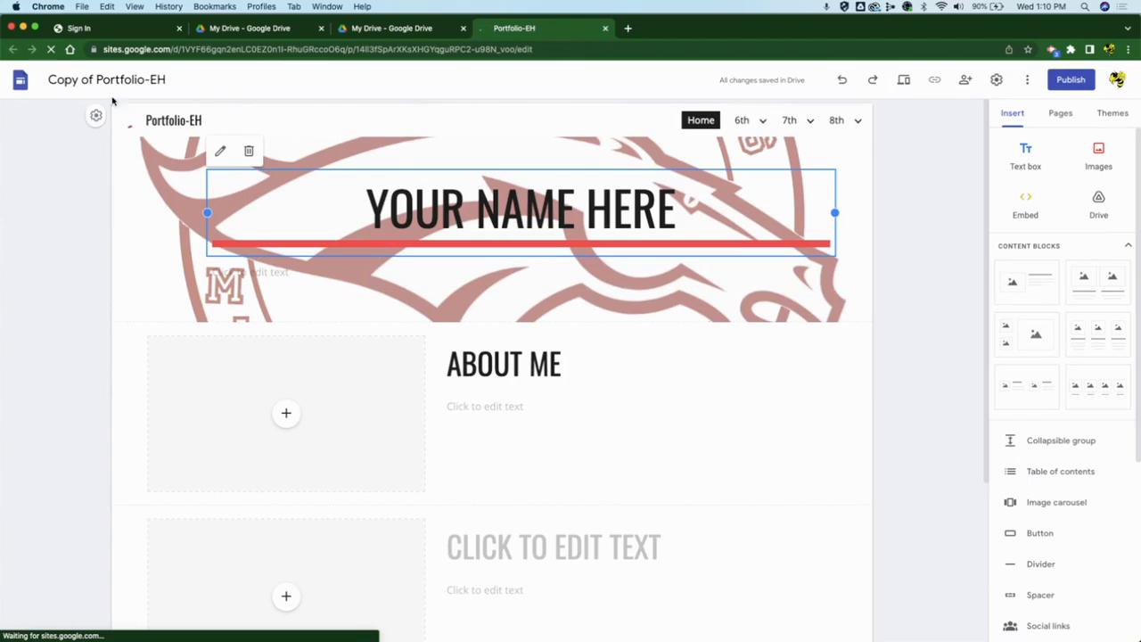
Rename the site document from 'Copy of Portfolio-EH' to 'Student Name-EH'.
{"action": "left_click", "coordinate": [48, 79]}
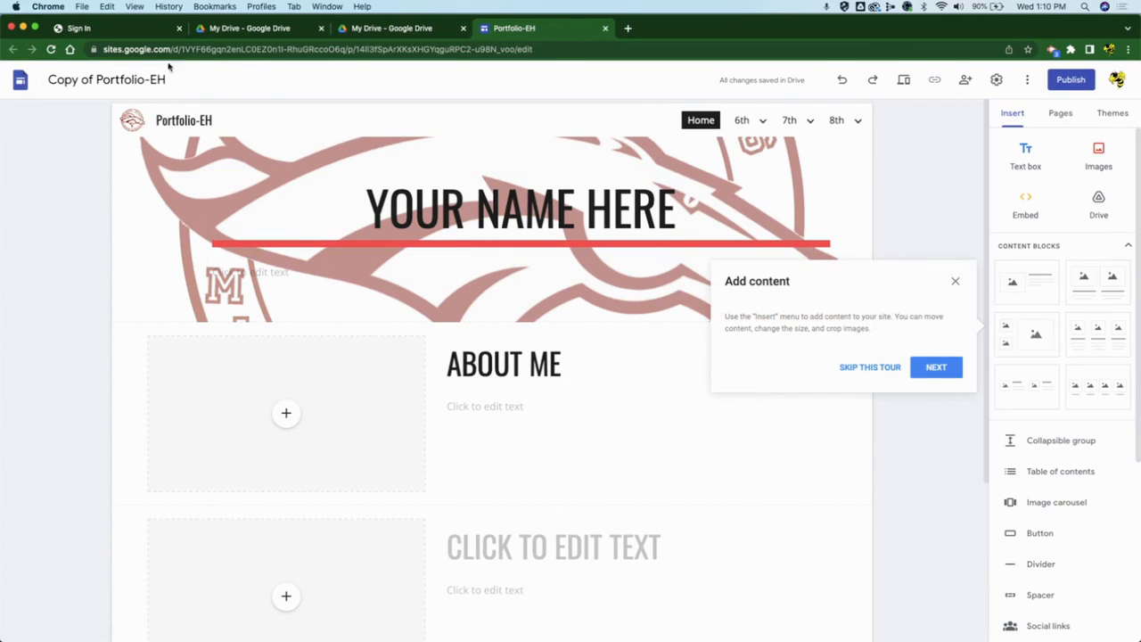
{"action": "left_click_drag", "start_coordinate": [49, 79], "coordinate": [144, 80]}
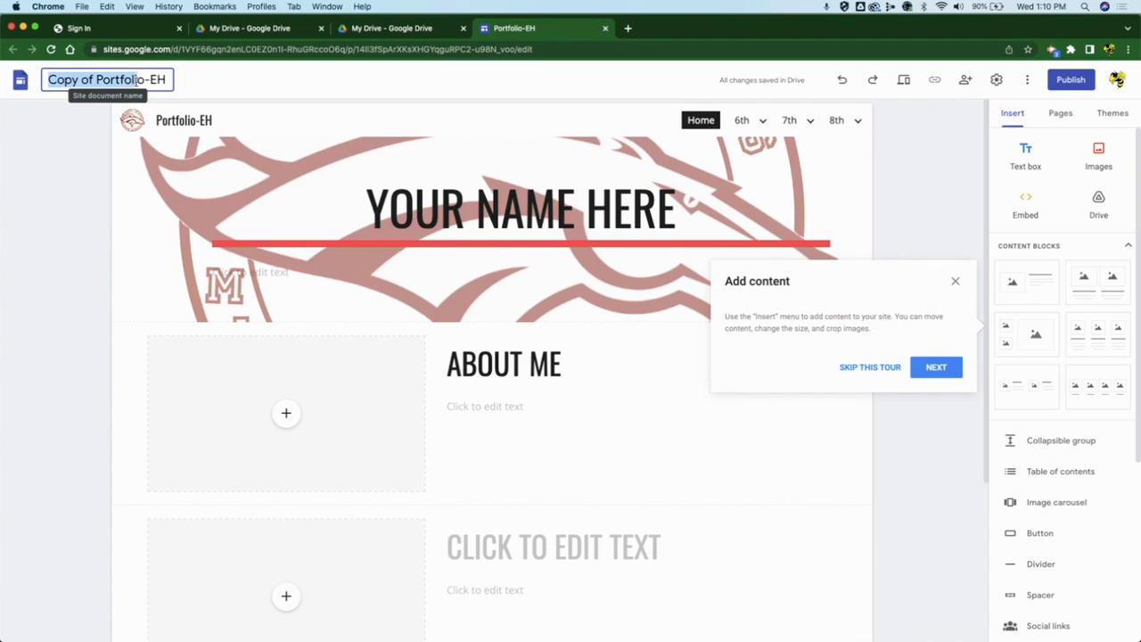
{"action": "type", "text": "Stude"}
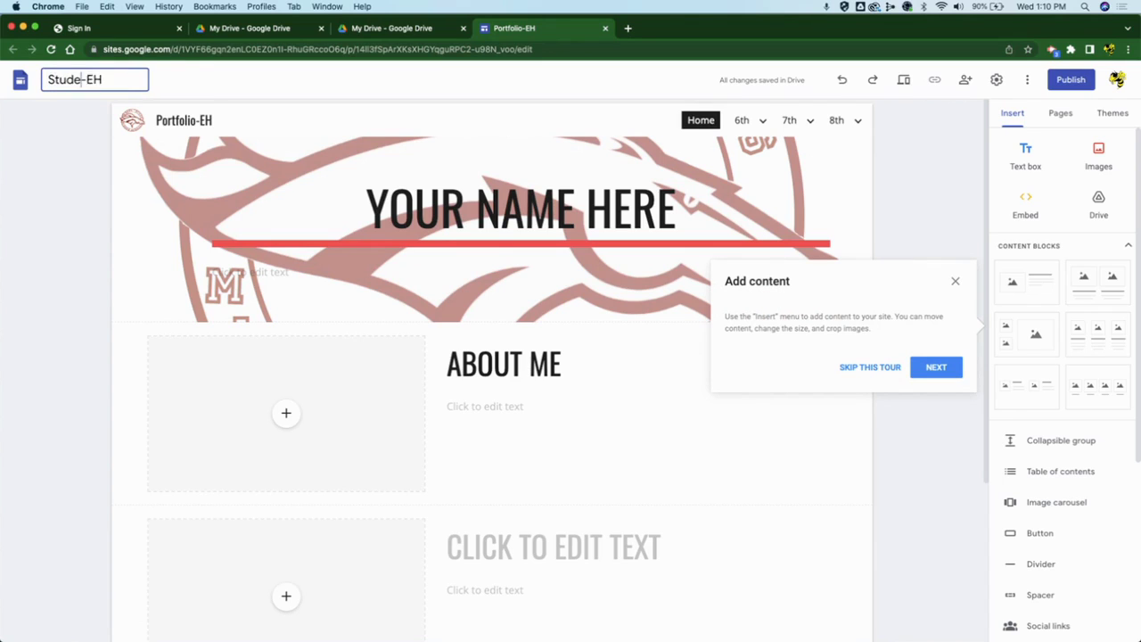
{"action": "type", "text": "nt Name"}
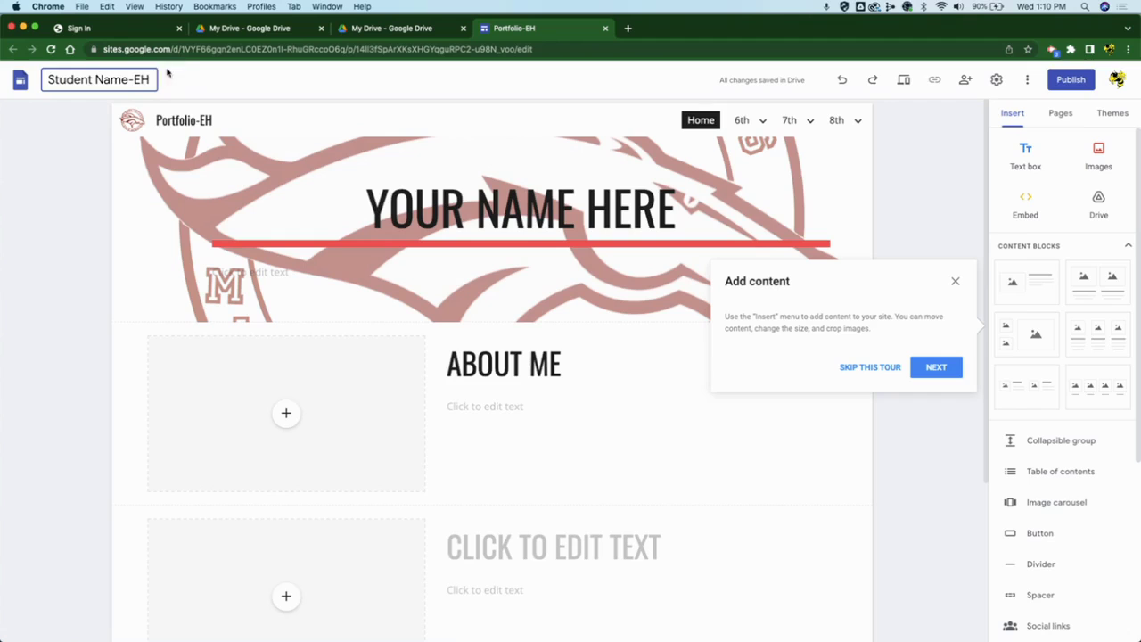
{"action": "left_click", "coordinate": [199, 67]}
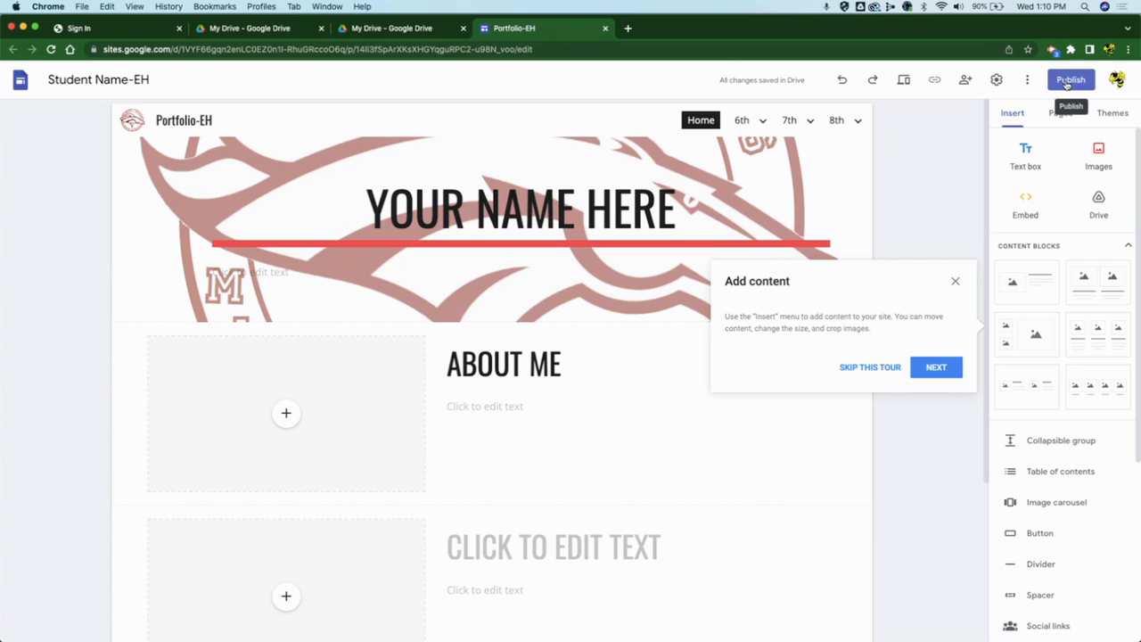
Publish the Student Name-EH site at the web address 'student-name'.
{"action": "left_click", "coordinate": [1067, 82]}
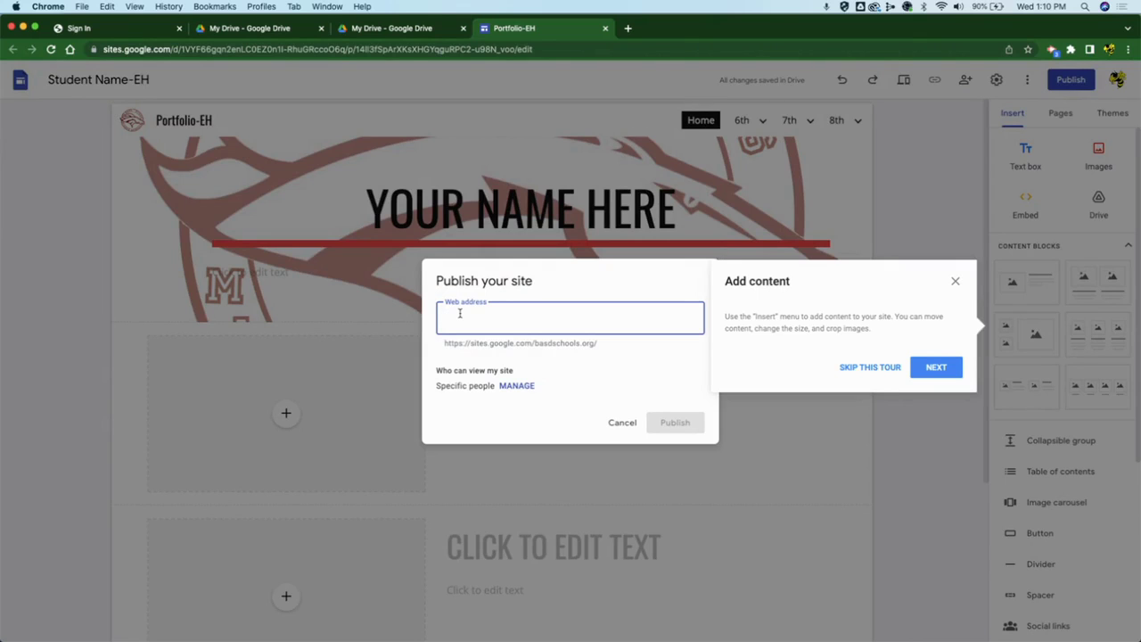
{"action": "type", "text": "student-nam"}
{"action": "type", "text": "eme"}
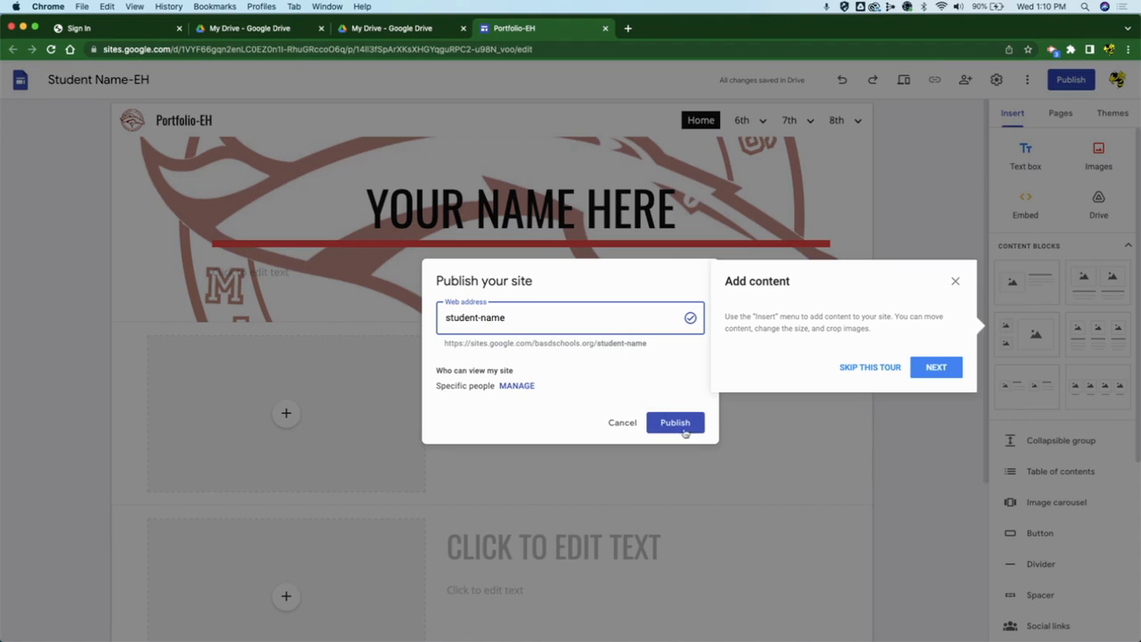
{"action": "left_click", "coordinate": [676, 423]}
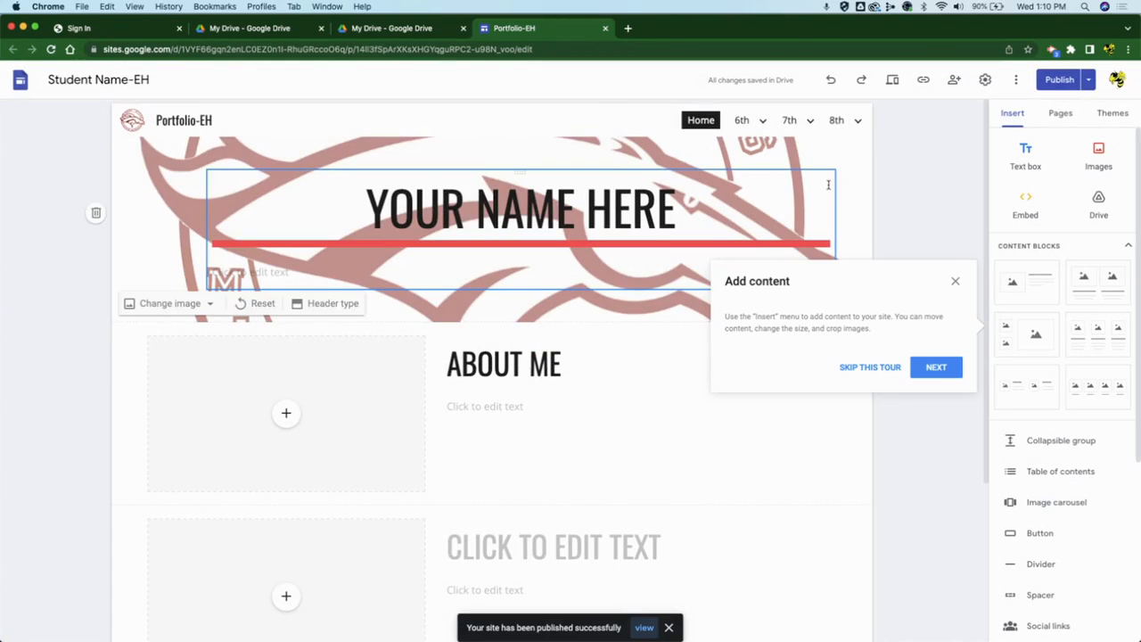
Copy the published site's link, dismissing the Add content tour along the way.
{"action": "left_click", "coordinate": [923, 81]}
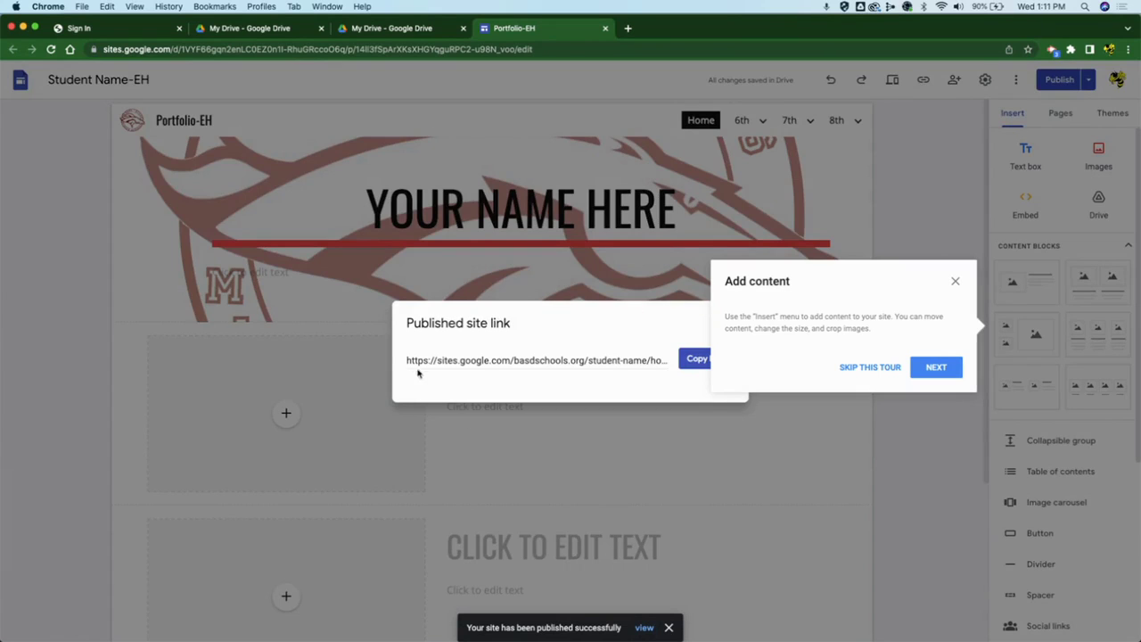
{"action": "left_click", "coordinate": [957, 284]}
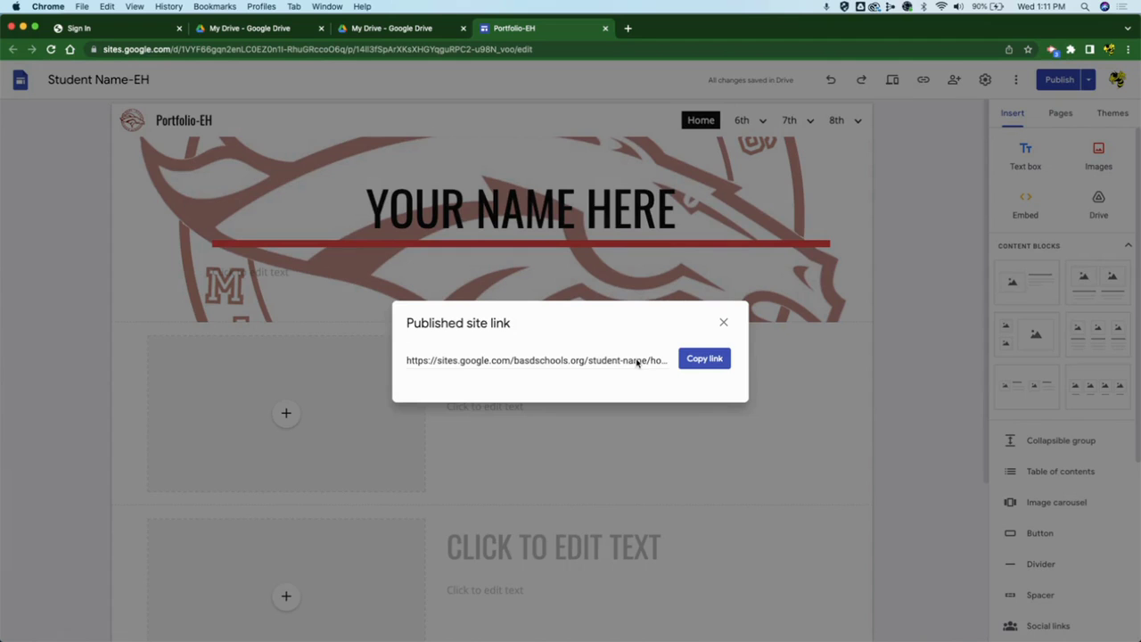
{"action": "left_click", "coordinate": [701, 358]}
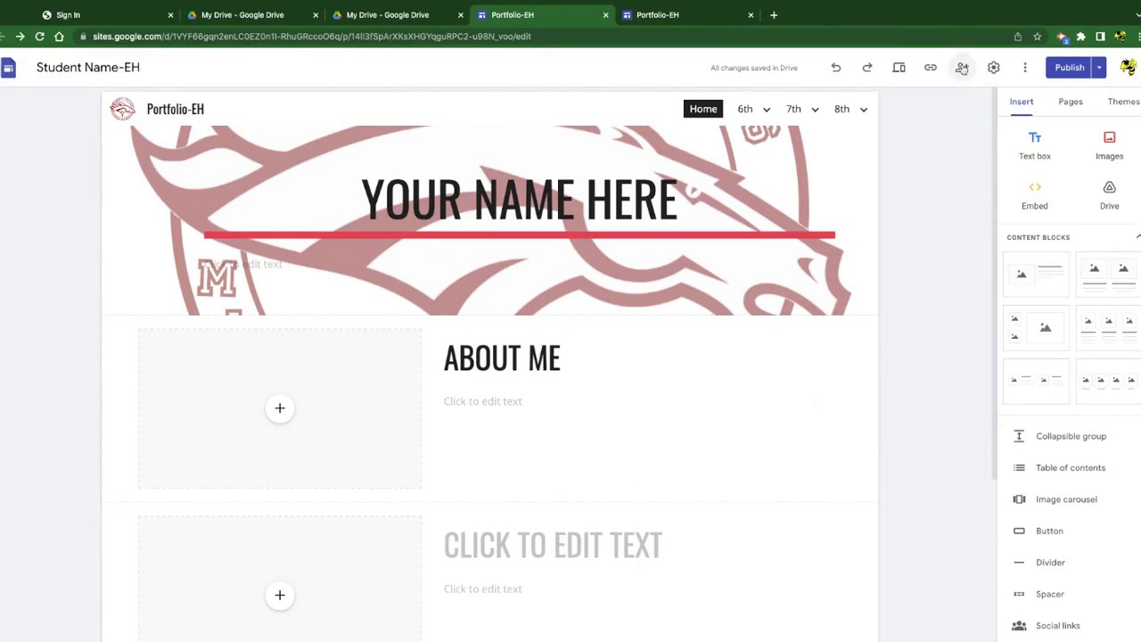
{"action": "left_click", "coordinate": [962, 69]}
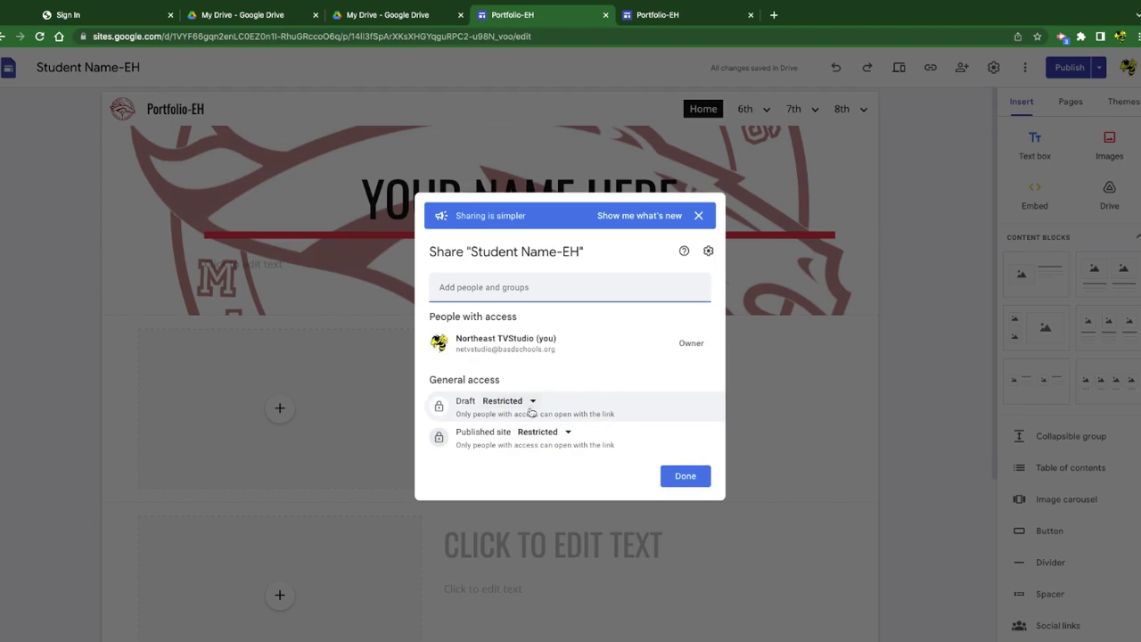
{"action": "left_click", "coordinate": [559, 432]}
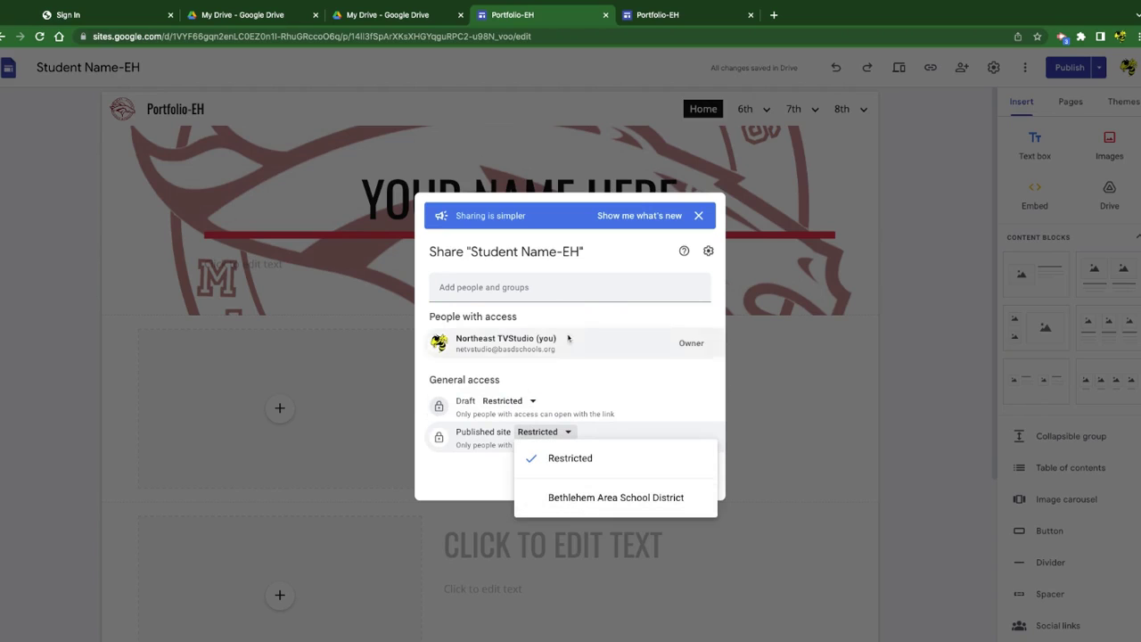
{"action": "left_click", "coordinate": [513, 294]}
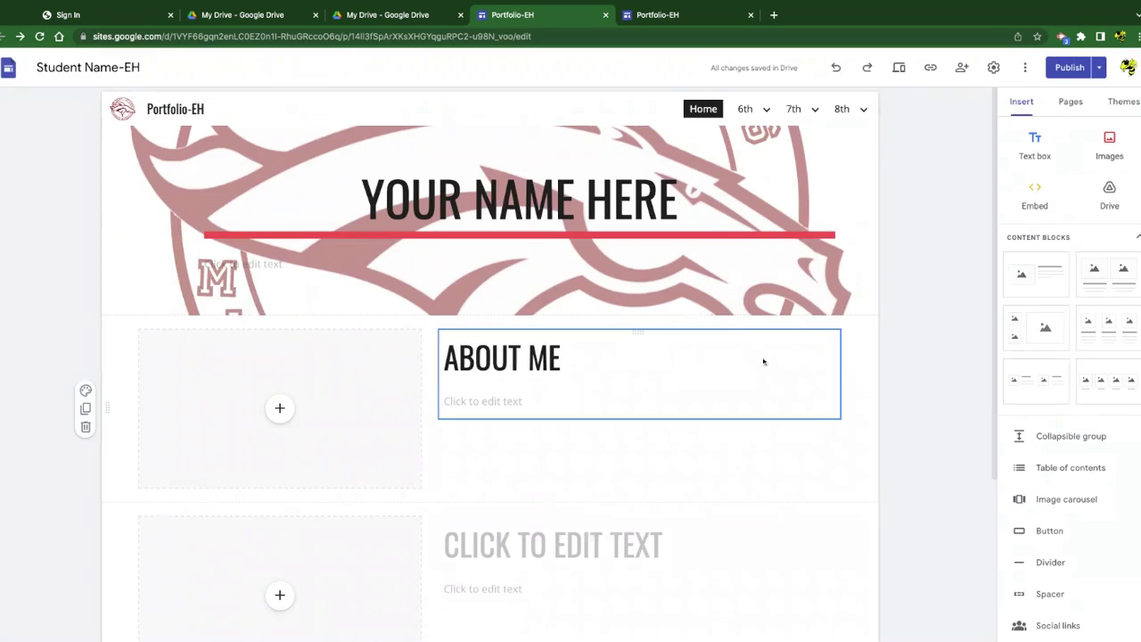
{"action": "left_click", "coordinate": [762, 358]}
{"action": "mouse_move", "coordinate": [449, 268]}
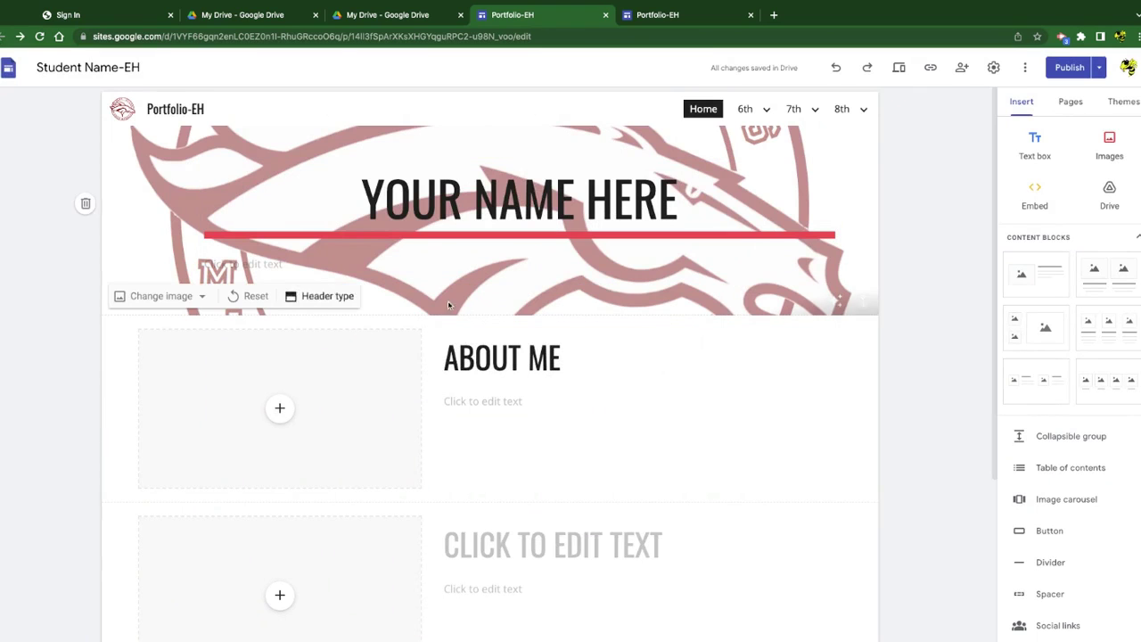